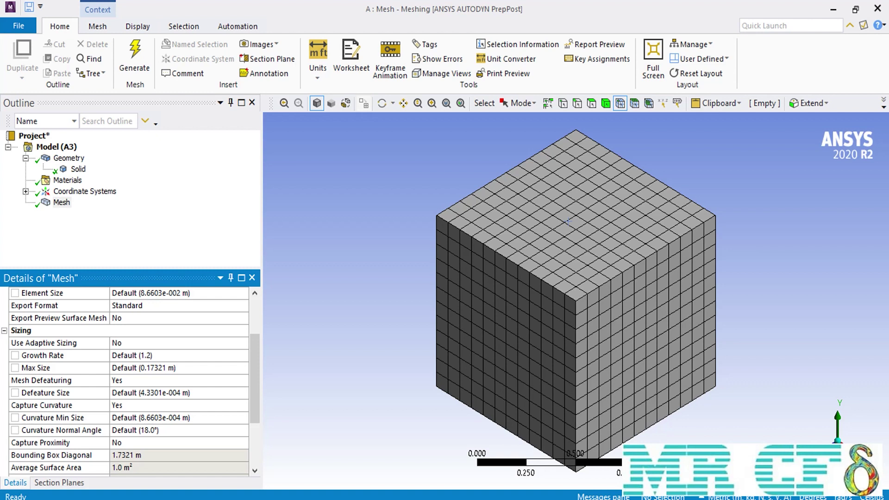
- Switch the mesh's Use Adaptive Sizing option to Yes, back to No, and finally to Yes again
{"action": "left_click", "coordinate": [243, 343]}
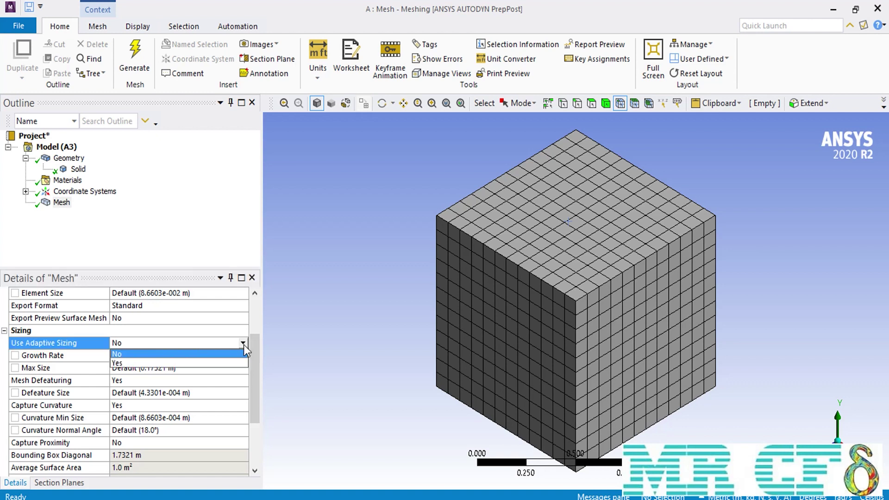
{"action": "left_click", "coordinate": [212, 361]}
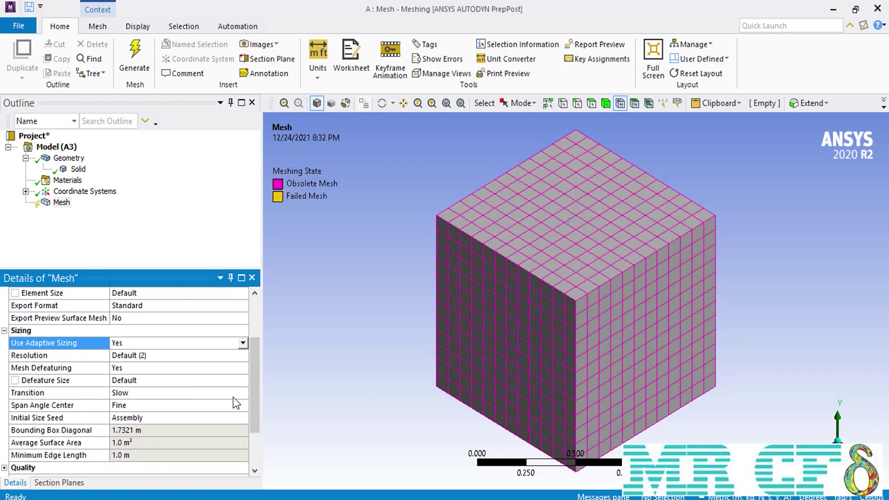
{"action": "left_click", "coordinate": [243, 343]}
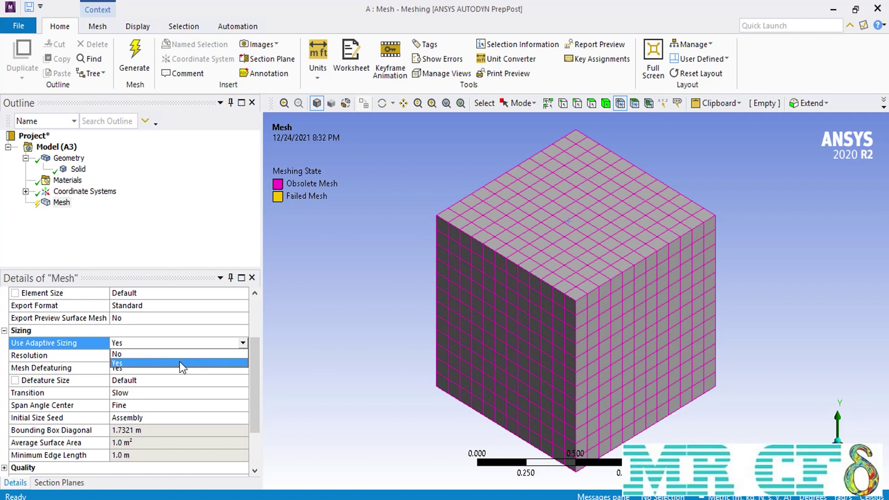
{"action": "left_click", "coordinate": [176, 355]}
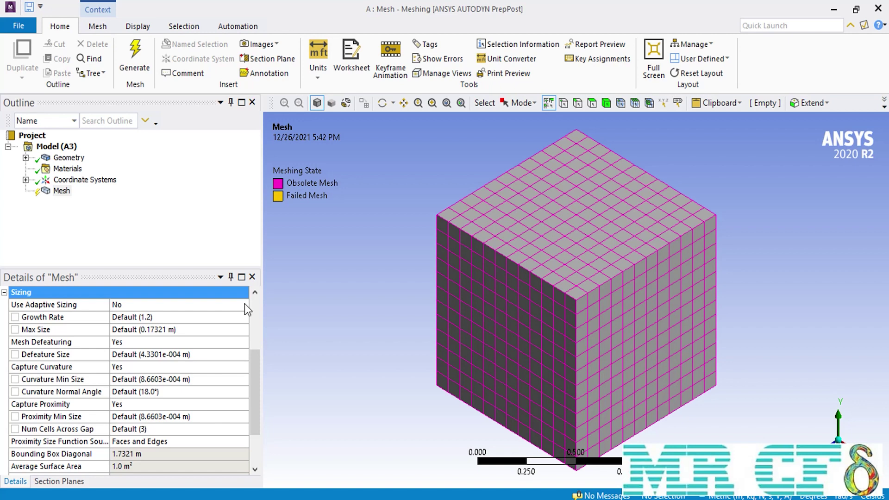
{"action": "double_click", "coordinate": [245, 304]}
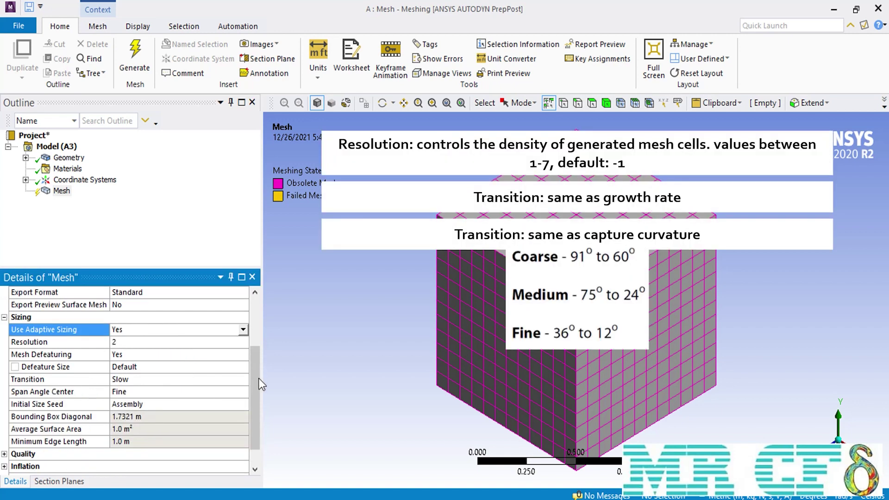
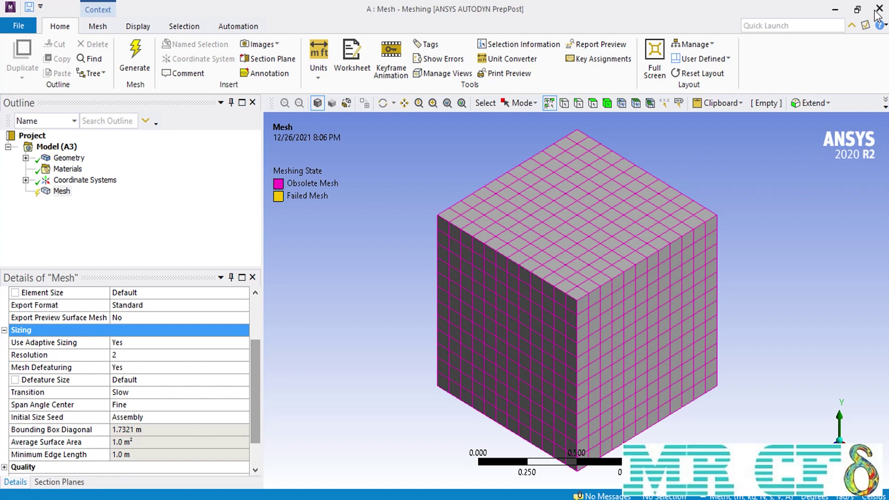
- Close the Meshing window and open the Mesh system's Geometry cell in DesignModeler
{"action": "left_click", "coordinate": [878, 10]}
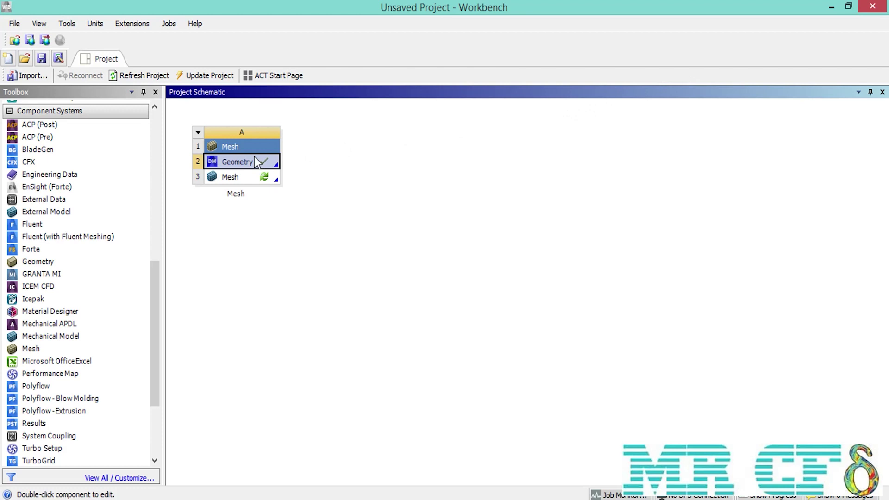
{"action": "double_click", "coordinate": [237, 161]}
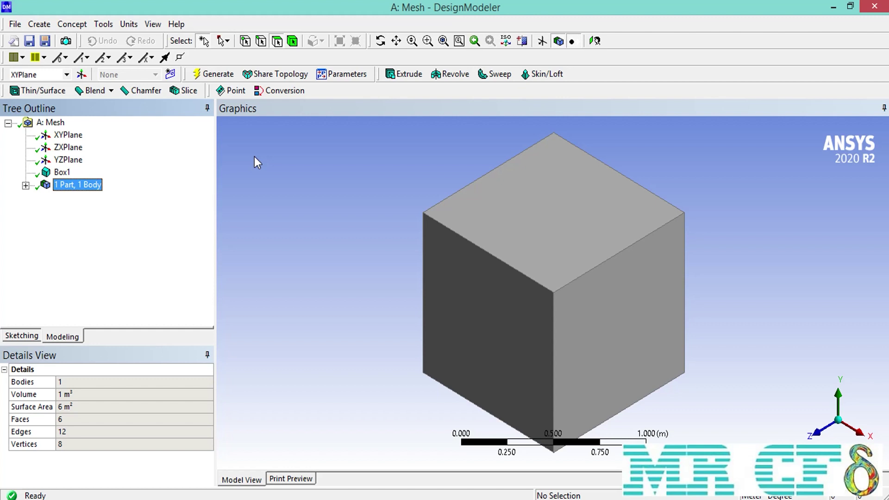
- Add a cone primitive with its default dimensions on the XYPlane, generate it, and view its circular base
{"action": "left_click", "coordinate": [39, 24]}
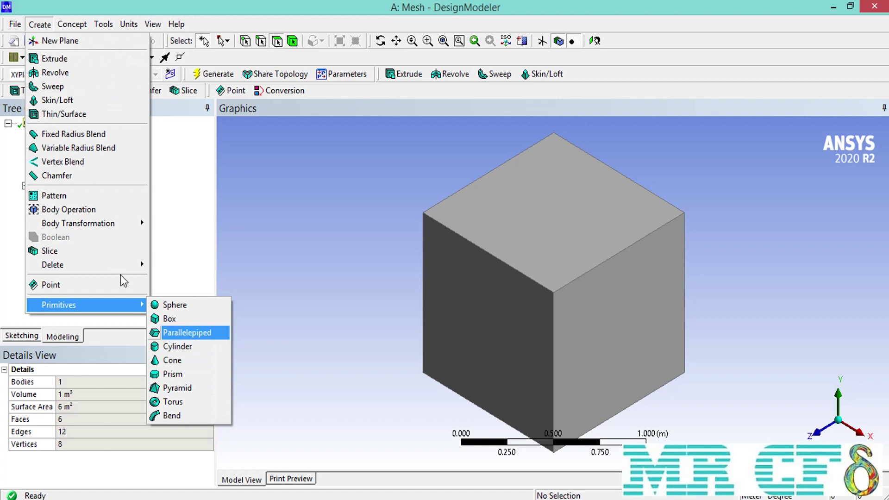
{"action": "left_click", "coordinate": [206, 360]}
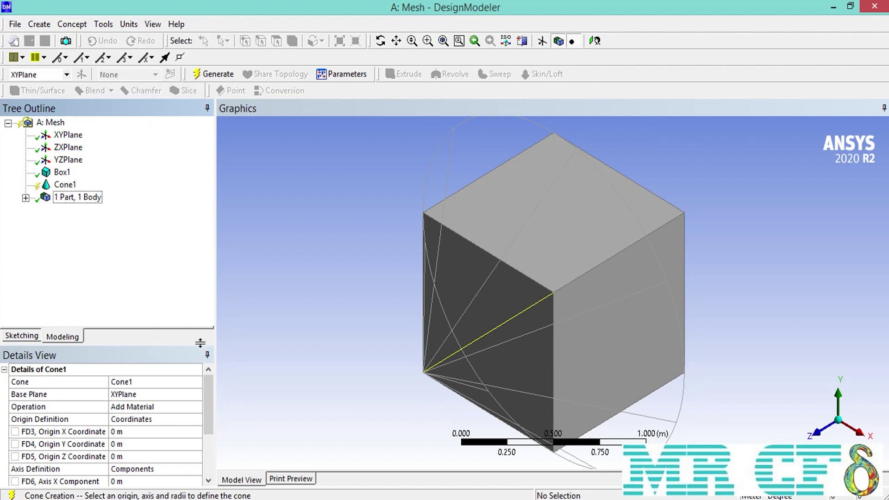
{"action": "left_click", "coordinate": [202, 75]}
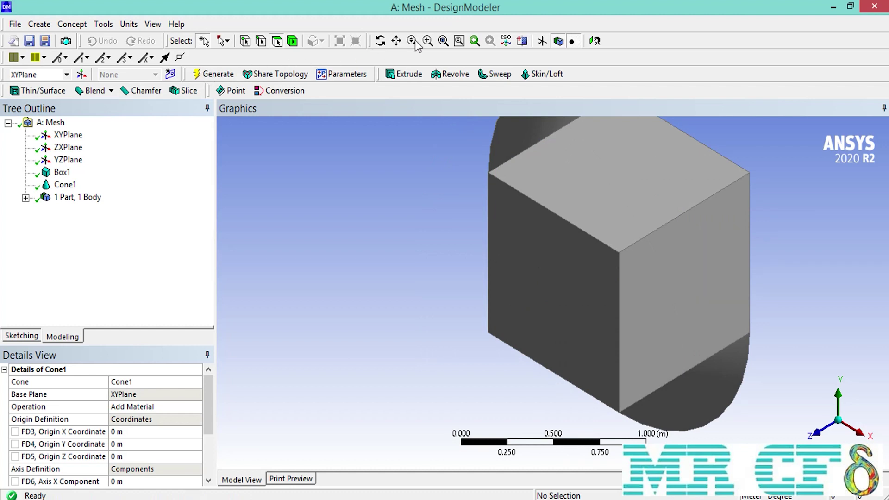
{"action": "left_click", "coordinate": [442, 41]}
{"action": "left_click", "coordinate": [380, 41]}
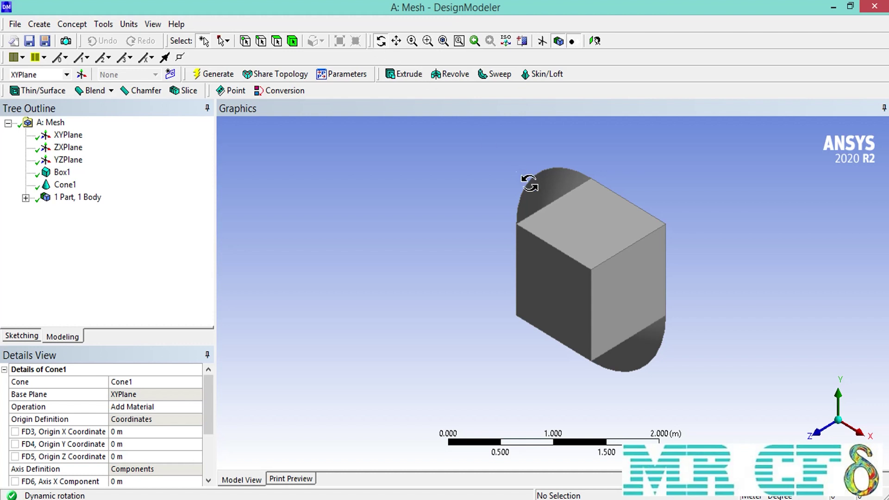
{"action": "left_click_drag", "start_coordinate": [599, 242], "coordinate": [311, 167]}
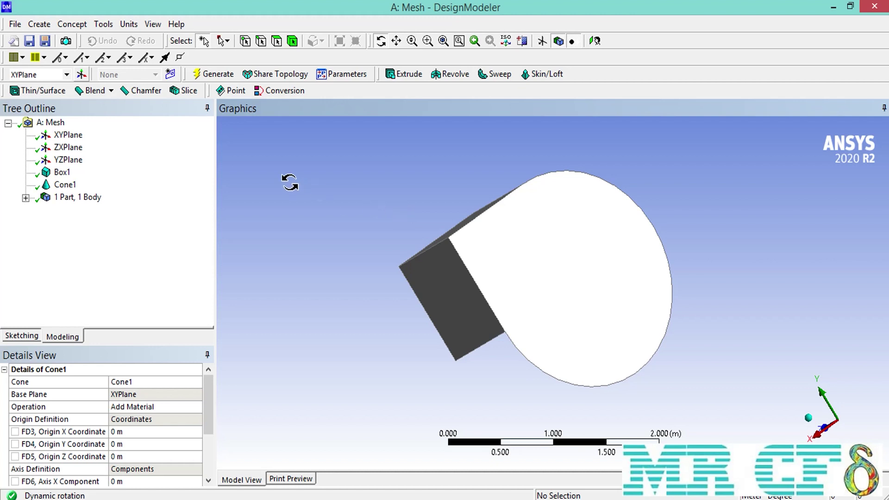
- Cut a 0.1 m box primitive out of all bodies from the origin, using the Cut Material operation, and generate it
{"action": "left_click", "coordinate": [47, 27]}
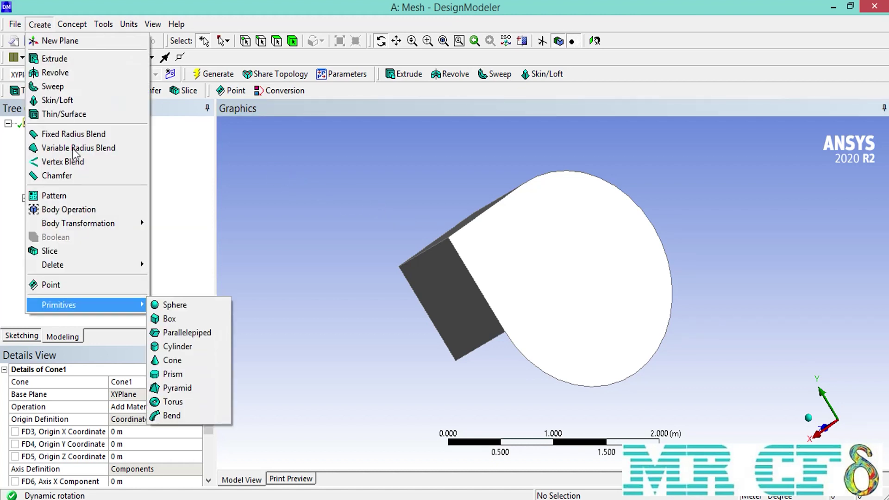
{"action": "left_click", "coordinate": [172, 318]}
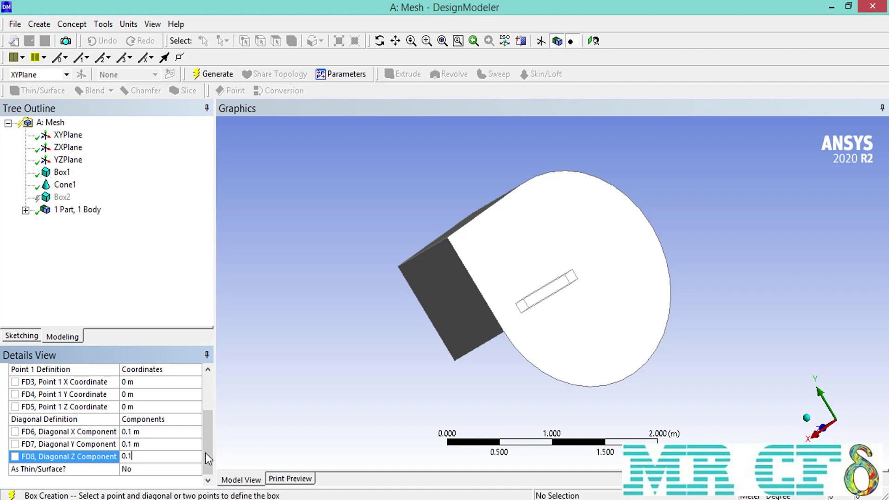
{"action": "key", "text": "Return"}
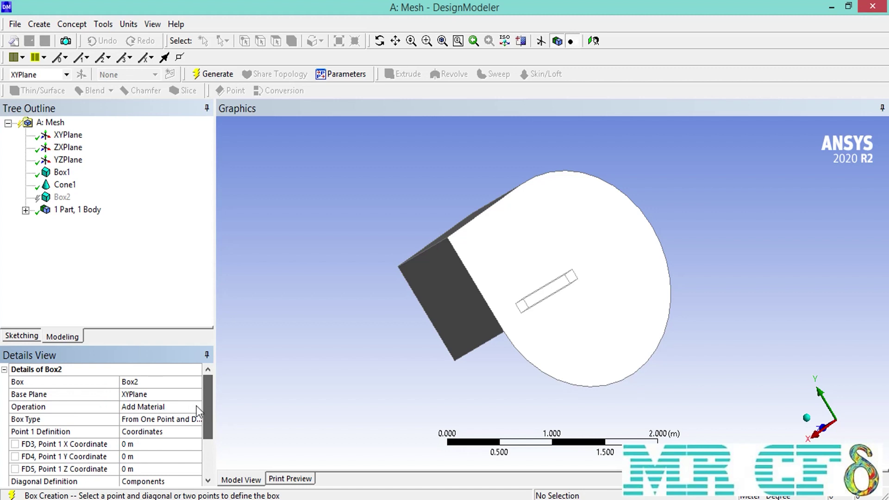
{"action": "left_click", "coordinate": [197, 407]}
{"action": "left_click", "coordinate": [172, 436]}
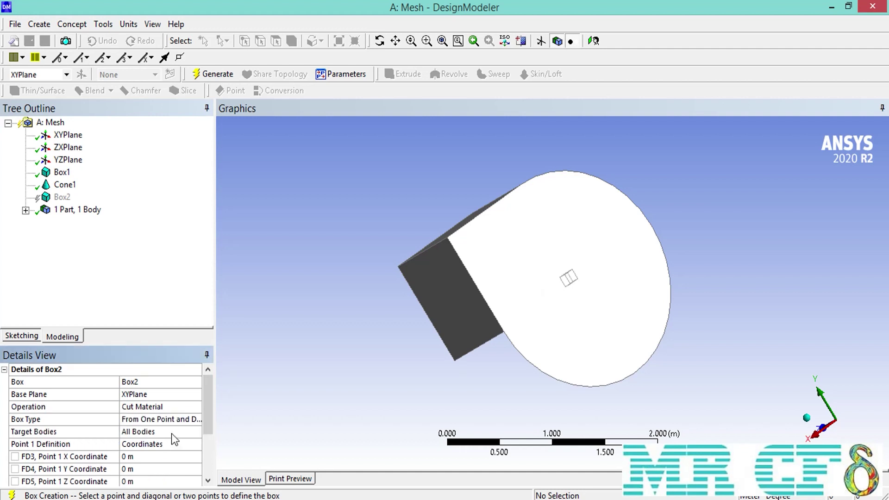
{"action": "left_click", "coordinate": [213, 74]}
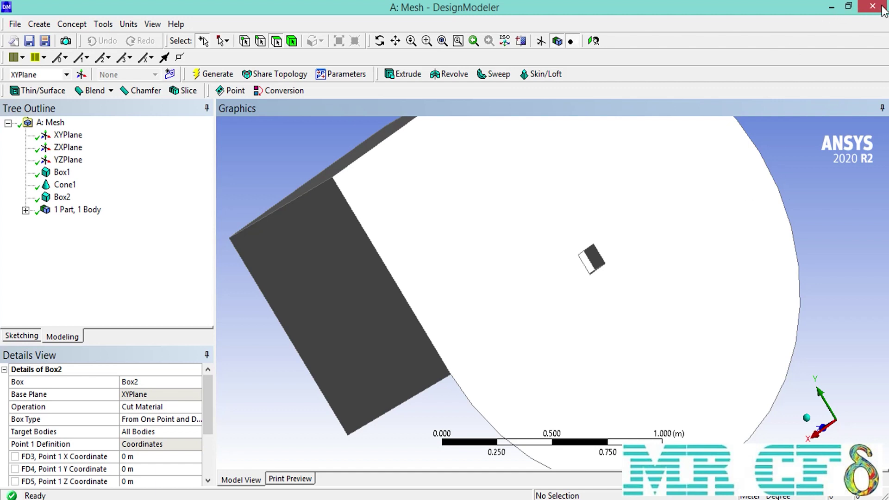
- Close DesignModeler and reopen the Mesh cell in Meshing, agreeing to read the changed upstream data
{"action": "left_click", "coordinate": [882, 8]}
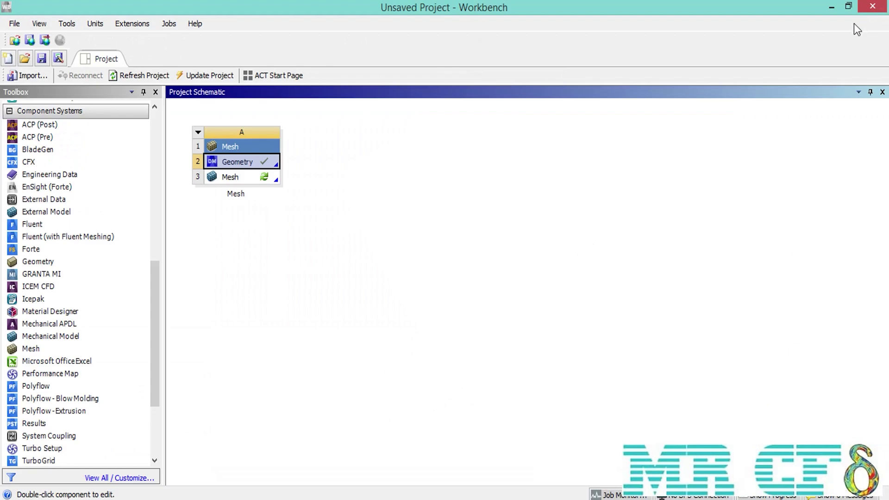
{"action": "double_click", "coordinate": [236, 177]}
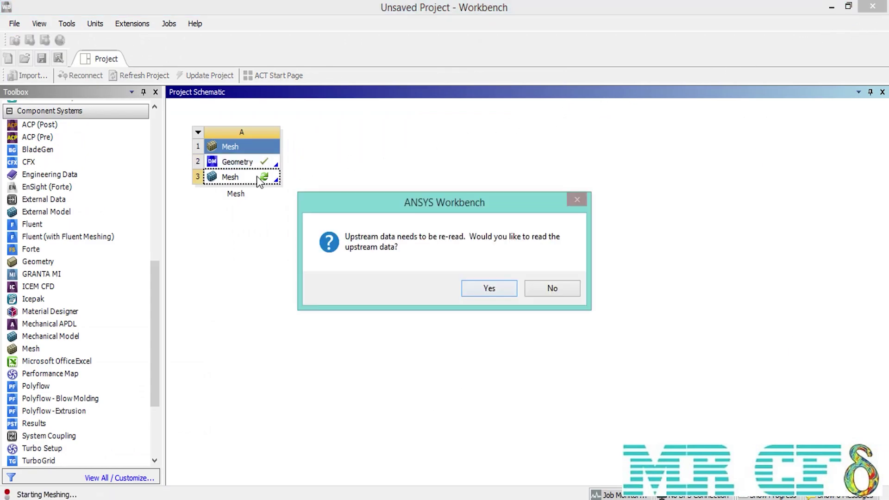
{"action": "left_click", "coordinate": [492, 292]}
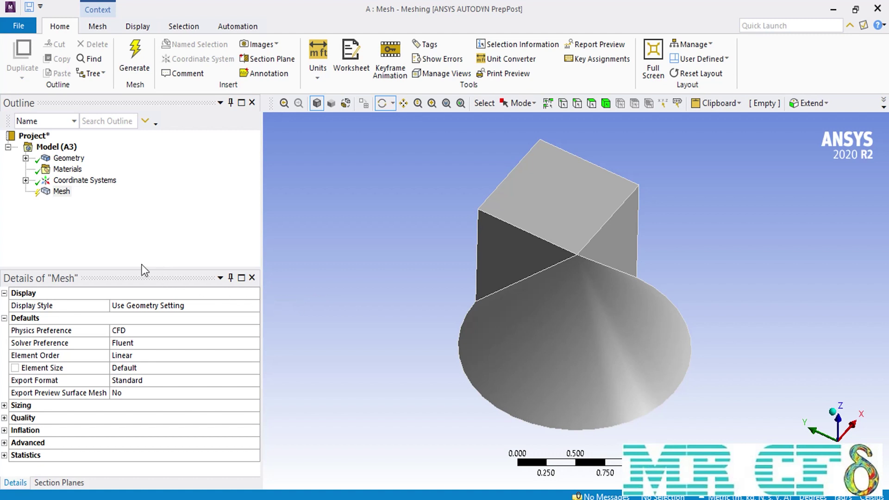
- Expand the mesh's Sizing settings and generate the mesh on the cube-and-cone body with adaptive sizing
{"action": "left_click", "coordinate": [12, 403]}
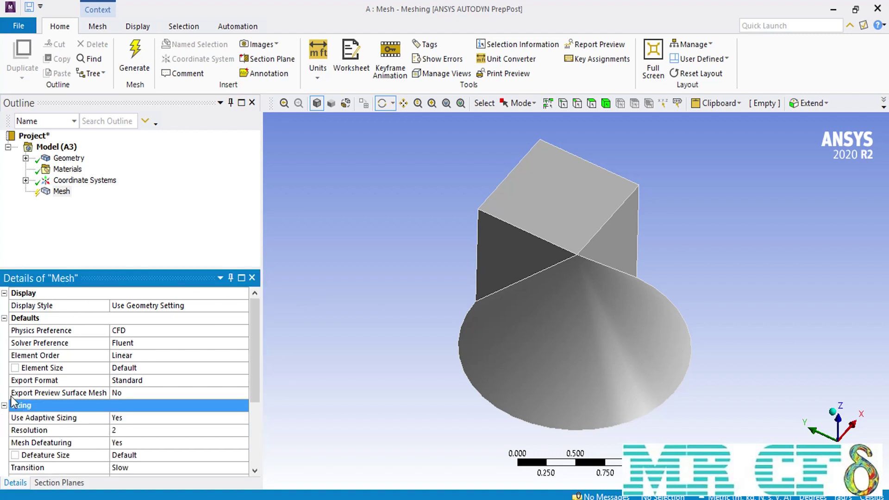
{"action": "left_click", "coordinate": [105, 418]}
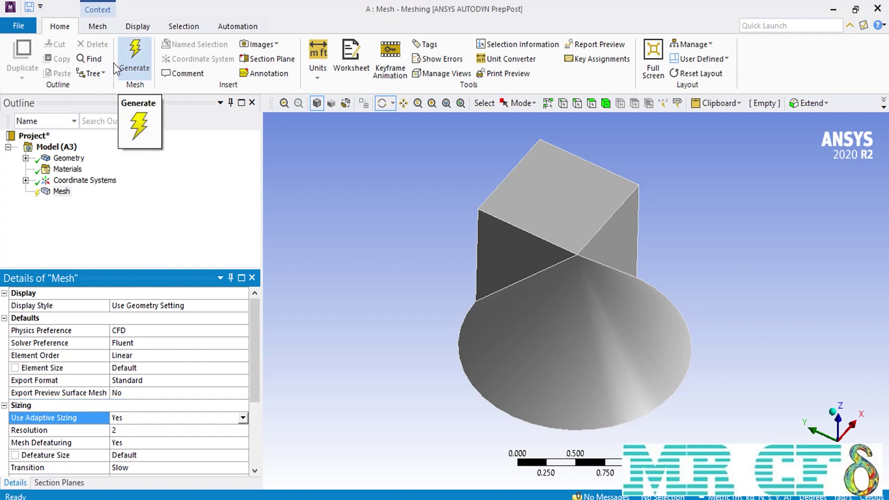
{"action": "left_click", "coordinate": [137, 54]}
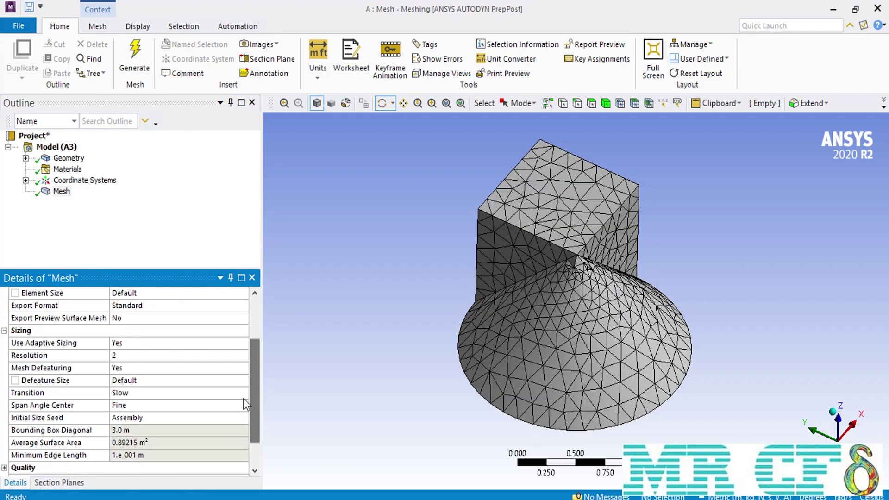
- Set the mesh sizing Resolution to 4, regenerate the mesh, and inspect the cells around the cone's tip
{"action": "left_click", "coordinate": [197, 356]}
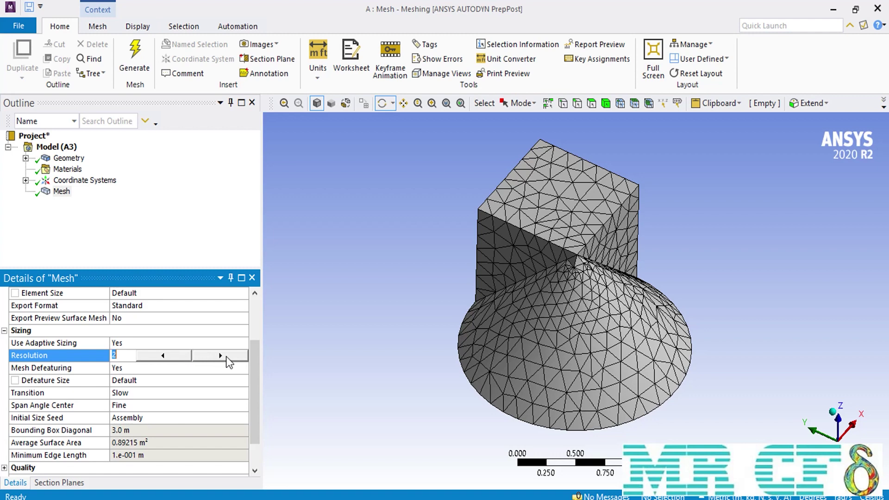
{"action": "type", "text": "4"}
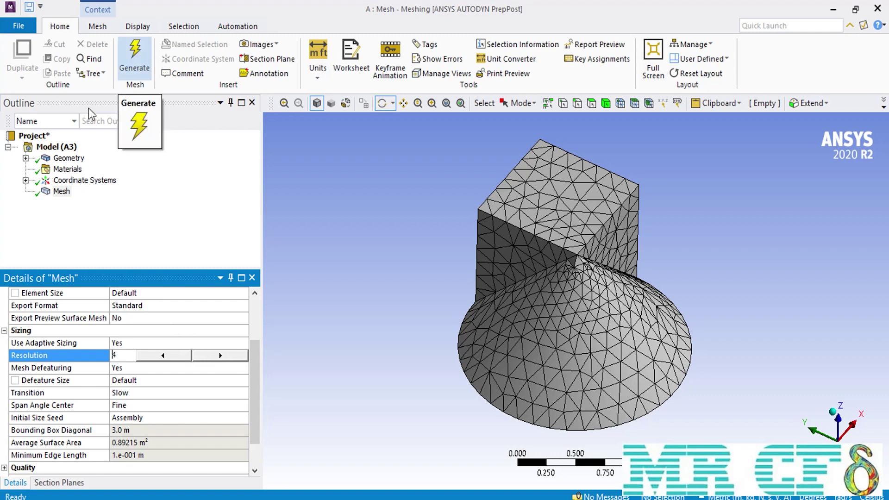
{"action": "left_click", "coordinate": [124, 67]}
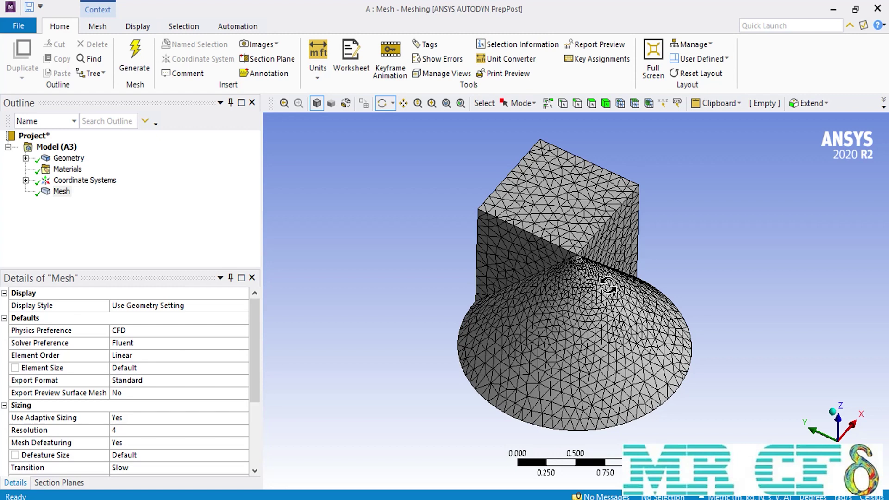
{"action": "scroll", "coordinate": [608, 286], "scroll_direction": "up", "scroll_amount": 5}
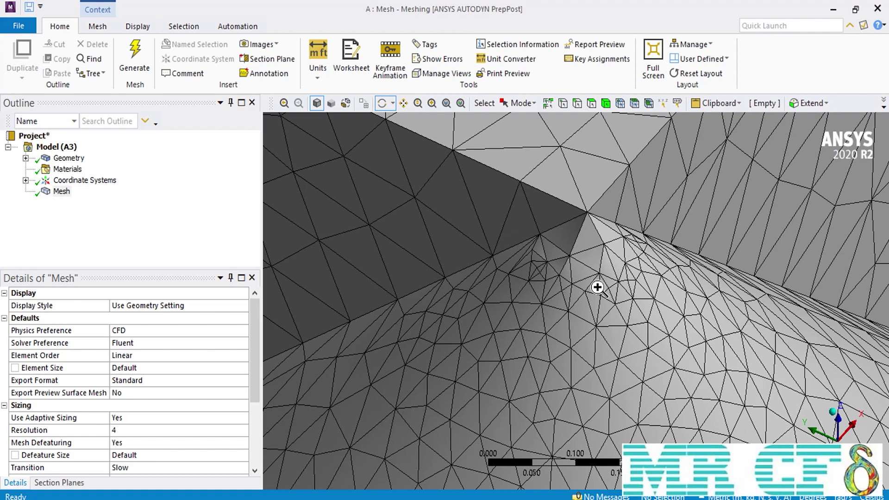
{"action": "scroll", "coordinate": [599, 290], "scroll_direction": "down", "scroll_amount": 5}
{"action": "scroll", "coordinate": [132, 417], "scroll_direction": "down", "scroll_amount": 2}
- Set the mesh sizing Resolution back to 2 and regenerate the mesh
{"action": "left_click", "coordinate": [132, 368]}
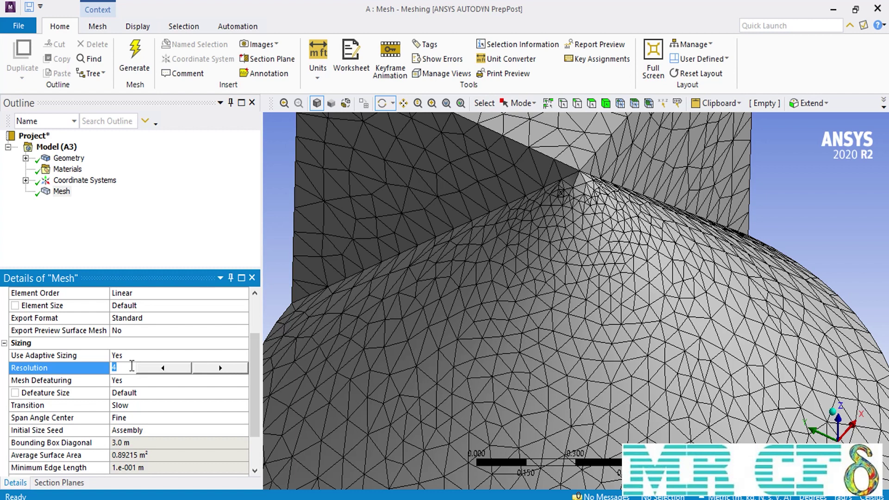
{"action": "type", "text": "2"}
{"action": "left_click", "coordinate": [129, 71]}
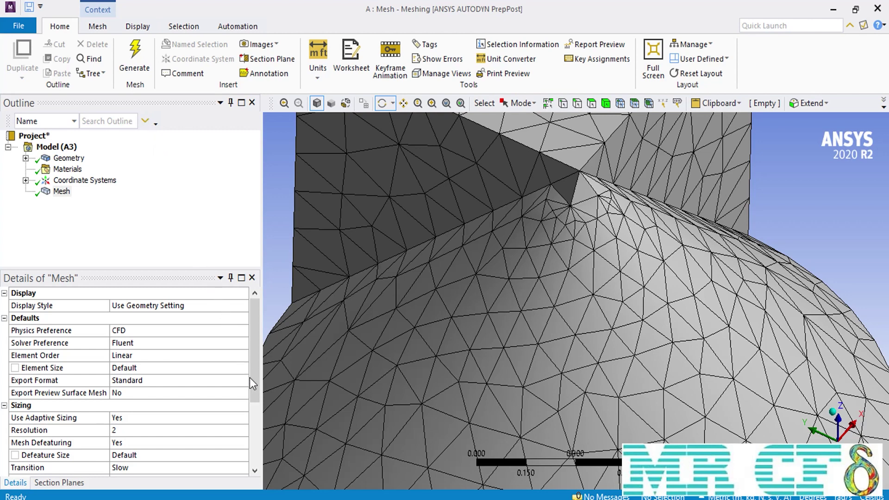
- Set the mesh sizing Transition to Fast and regenerate the mesh
{"action": "scroll", "coordinate": [254, 376], "scroll_direction": "down", "scroll_amount": 2}
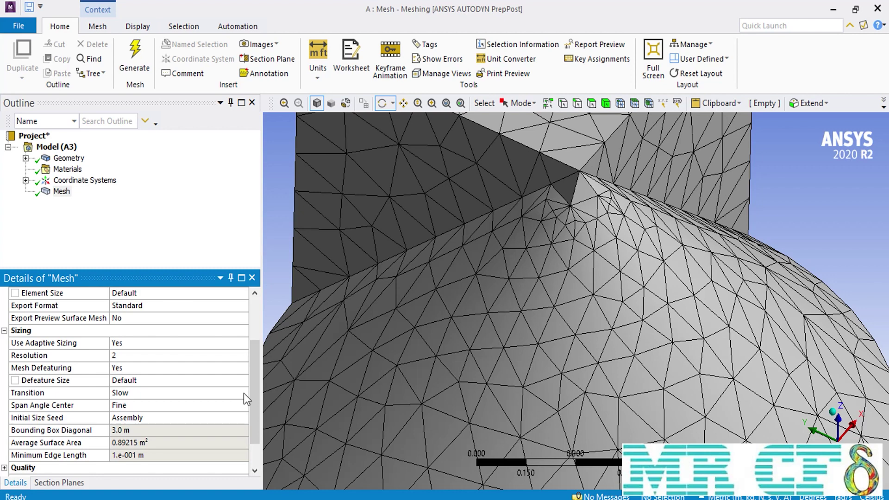
{"action": "left_click", "coordinate": [243, 393]}
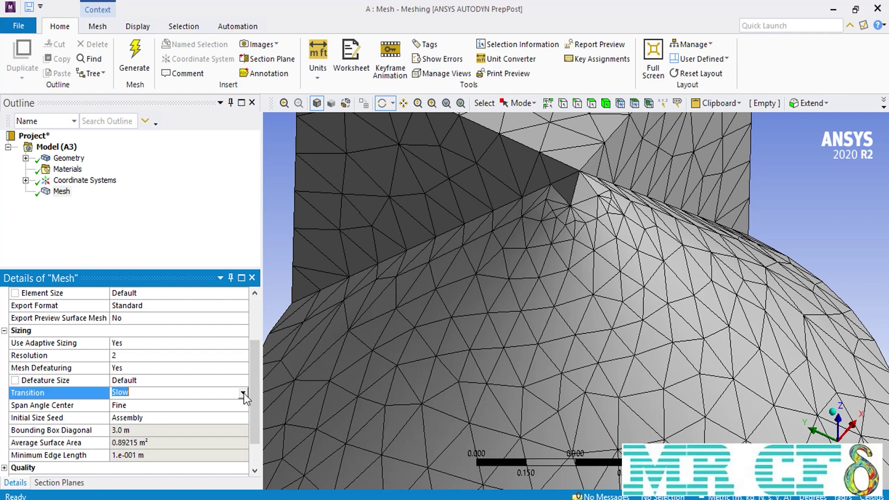
{"action": "left_click", "coordinate": [243, 392]}
{"action": "left_click", "coordinate": [219, 402]}
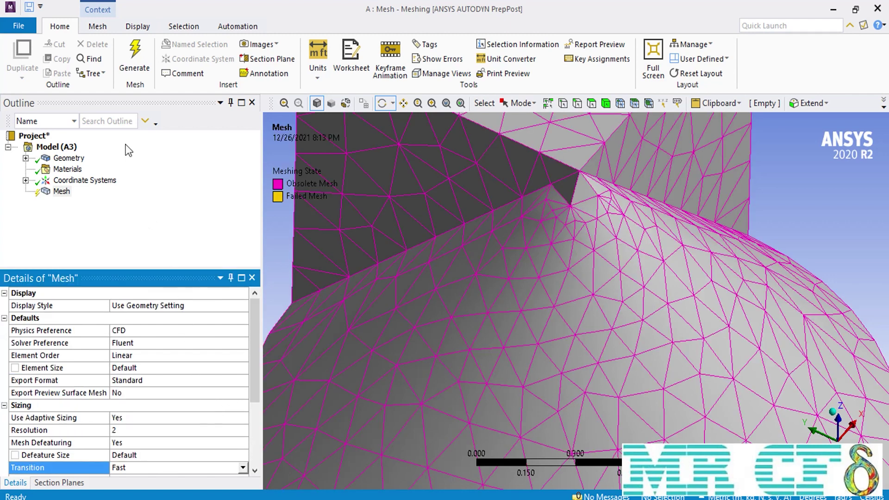
{"action": "left_click", "coordinate": [133, 65]}
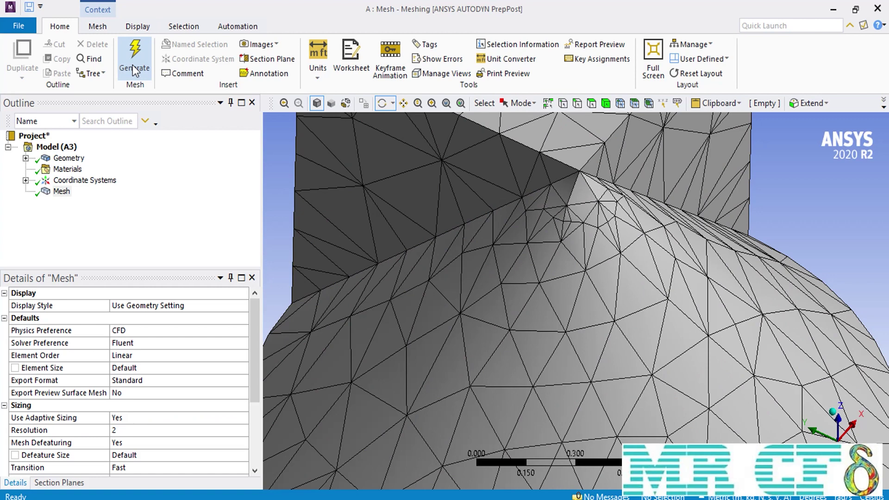
- Set the mesh sizing Transition to Slow and regenerate the mesh
{"action": "scroll", "coordinate": [333, 185], "scroll_direction": "down", "scroll_amount": 5}
{"action": "scroll", "coordinate": [222, 393], "scroll_direction": "down", "scroll_amount": 3}
{"action": "left_click", "coordinate": [243, 379]}
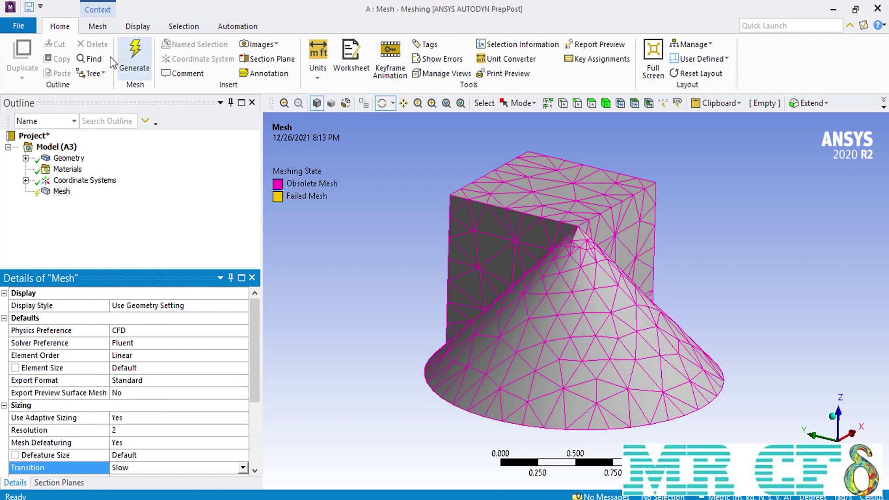
{"action": "left_click", "coordinate": [134, 60]}
- Set the mesh sizing Span Angle Center to Coarse and regenerate the mesh
{"action": "scroll", "coordinate": [253, 328], "scroll_direction": "down", "scroll_amount": 3}
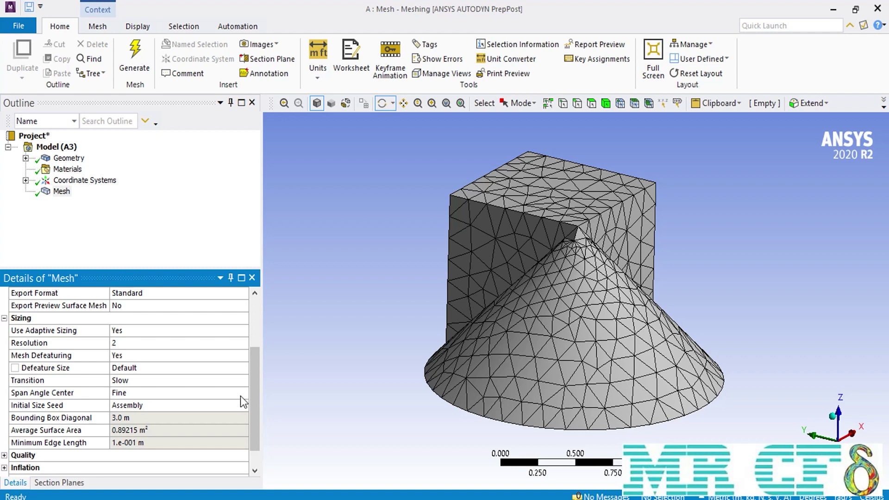
{"action": "left_click", "coordinate": [242, 394]}
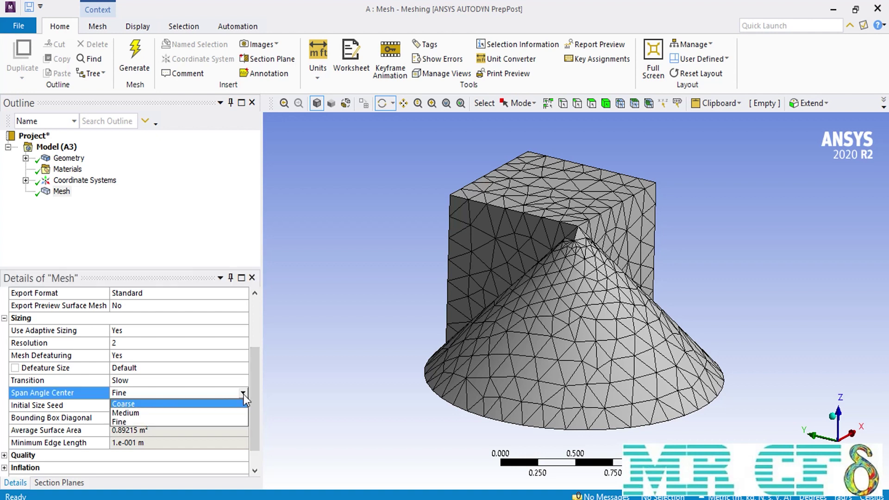
{"action": "left_click", "coordinate": [196, 407]}
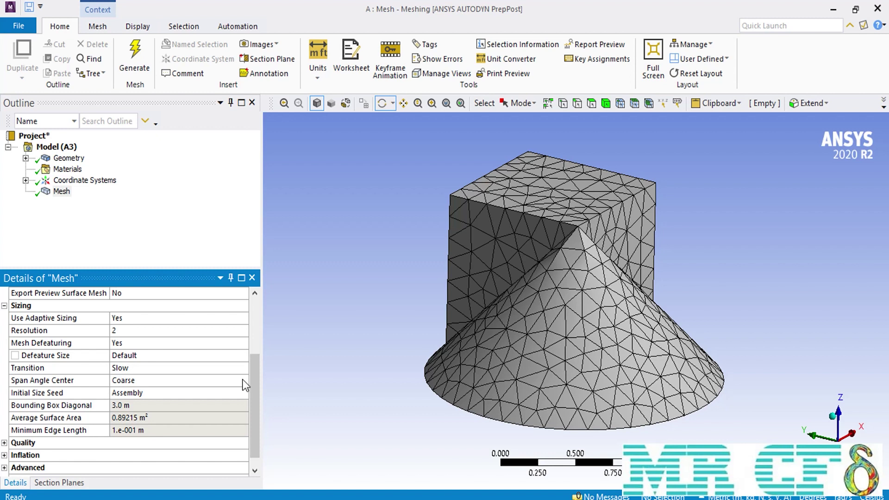
- Set the Span Angle Center back to Fine and regenerate the mesh
{"action": "left_click", "coordinate": [244, 380]}
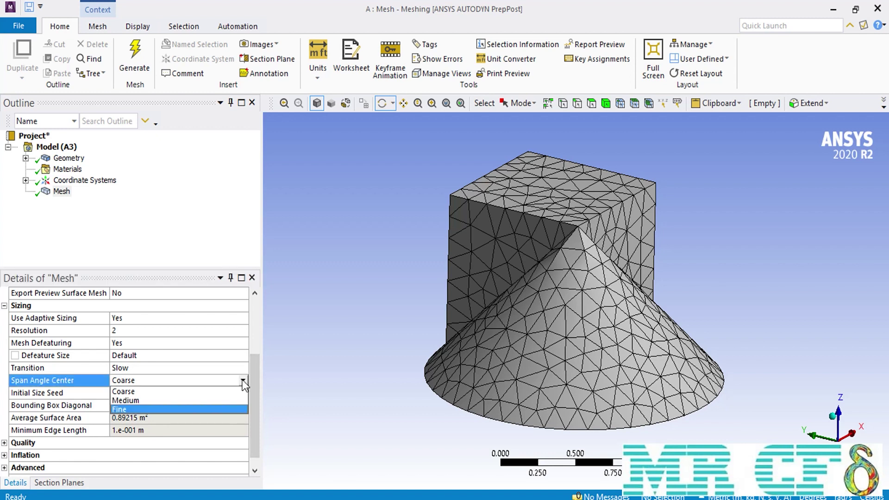
{"action": "left_click", "coordinate": [159, 409]}
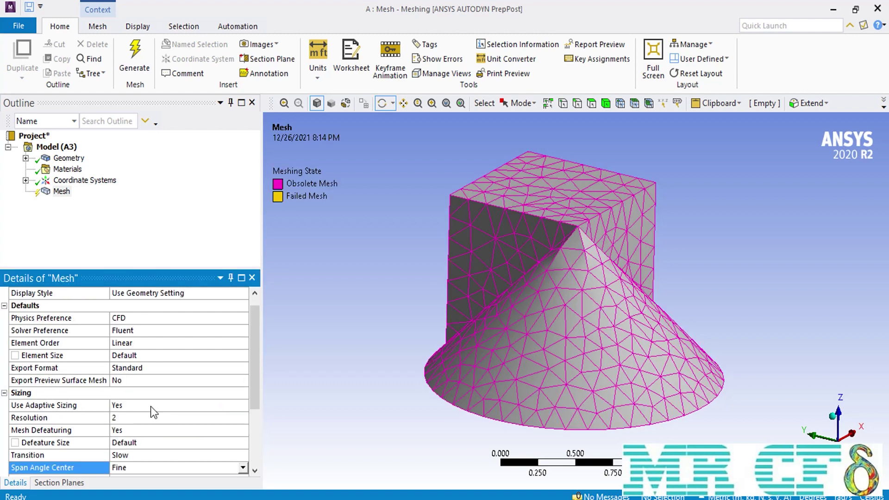
{"action": "left_click", "coordinate": [140, 71]}
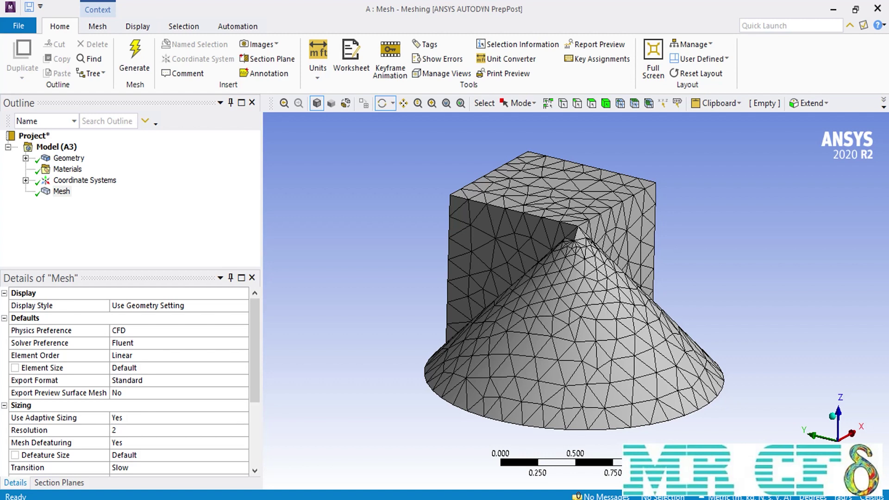
- Turn off adaptive sizing for the mesh
{"action": "left_click", "coordinate": [241, 421]}
{"action": "left_click", "coordinate": [241, 420]}
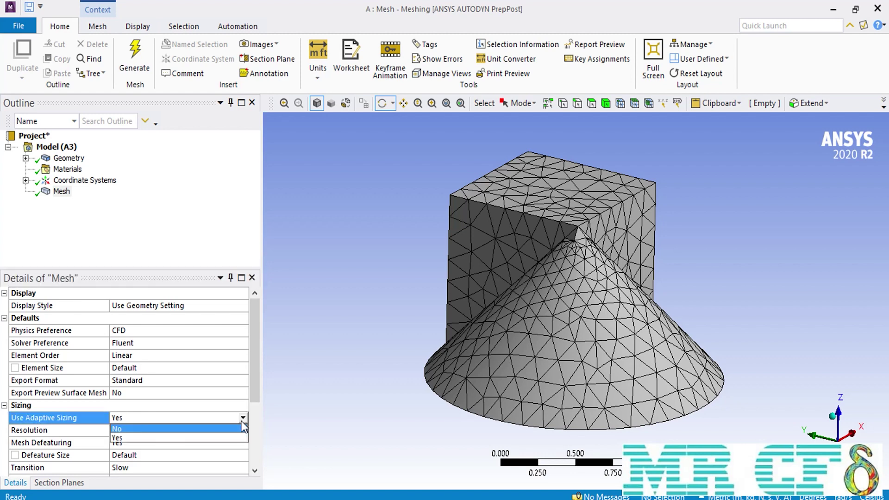
{"action": "left_click", "coordinate": [130, 429]}
- Set the mesh Growth Rate to 3 and regenerate the mesh
{"action": "scroll", "coordinate": [129, 355], "scroll_direction": "down", "scroll_amount": 2}
{"action": "left_click", "coordinate": [129, 356]}
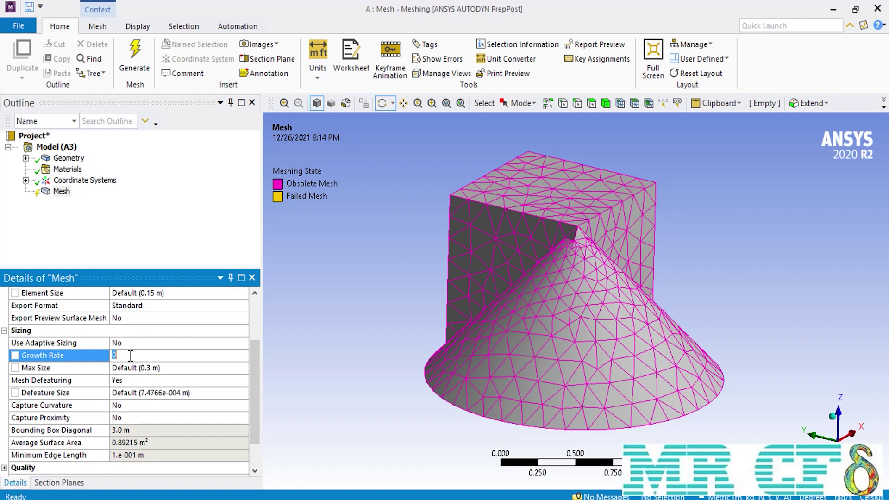
{"action": "type", "text": "3"}
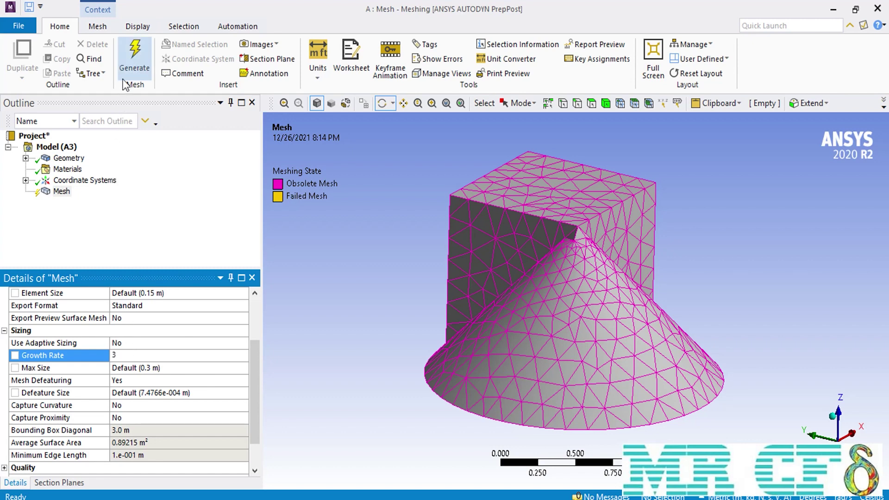
{"action": "left_click", "coordinate": [126, 60]}
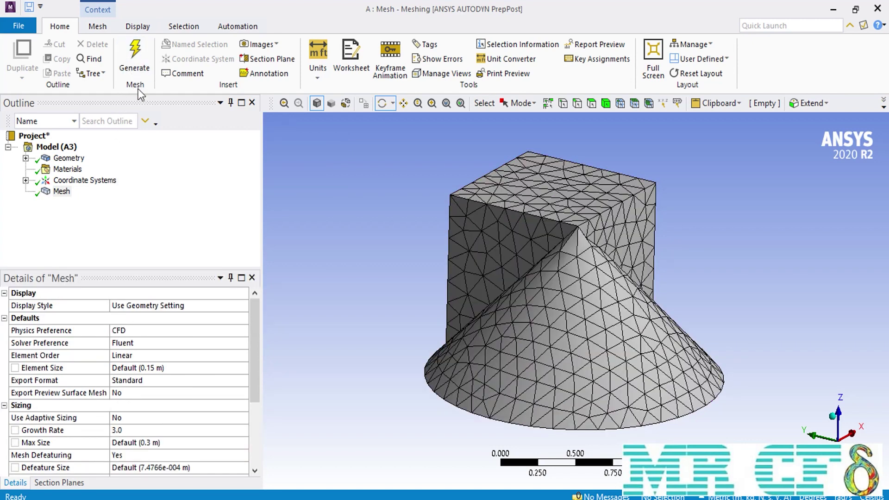
- Reset the Growth Rate to its default with 0, and regenerate the mesh with a Max Size of 0.1 m
{"action": "left_click", "coordinate": [164, 429]}
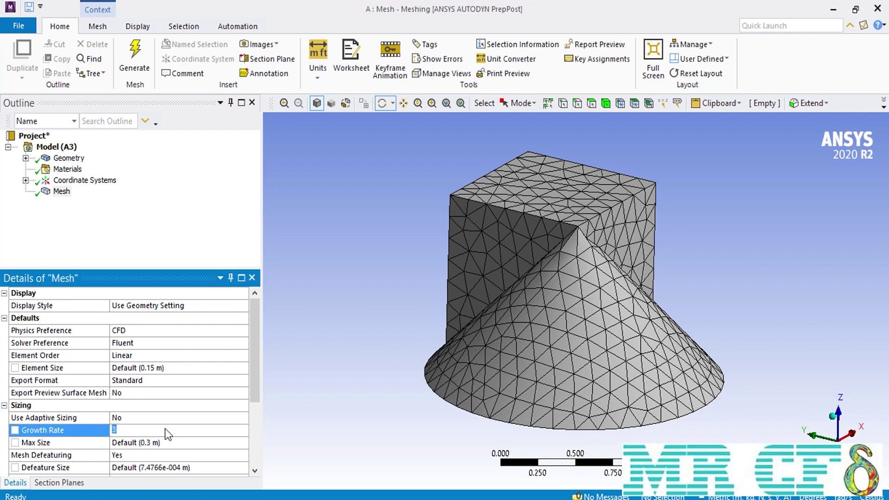
{"action": "type", "text": "0"}
{"action": "left_click", "coordinate": [170, 444]}
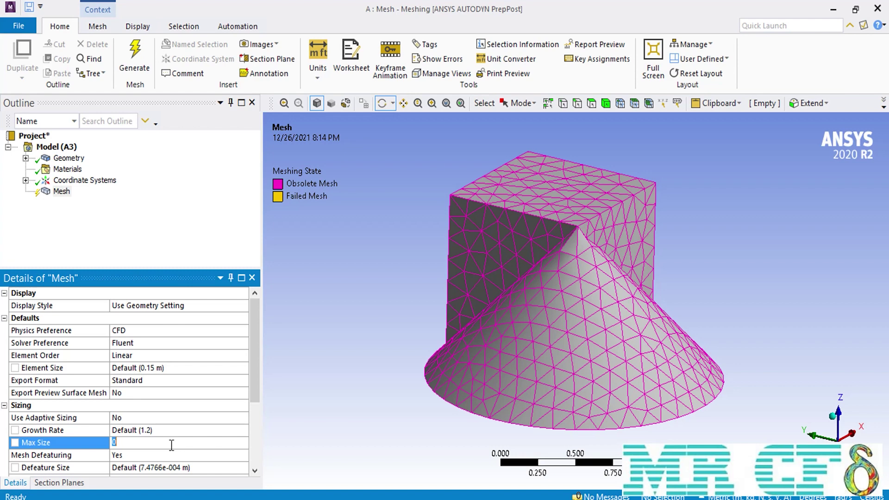
{"action": "type", "text": ".1"}
{"action": "left_click", "coordinate": [128, 70]}
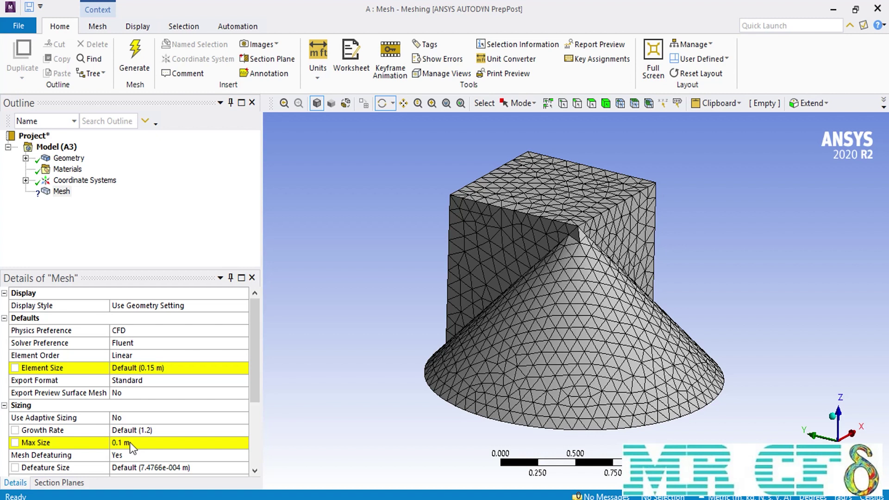
- Set the mesh Max Size to 0.2 m and regenerate the mesh
{"action": "left_click", "coordinate": [130, 443]}
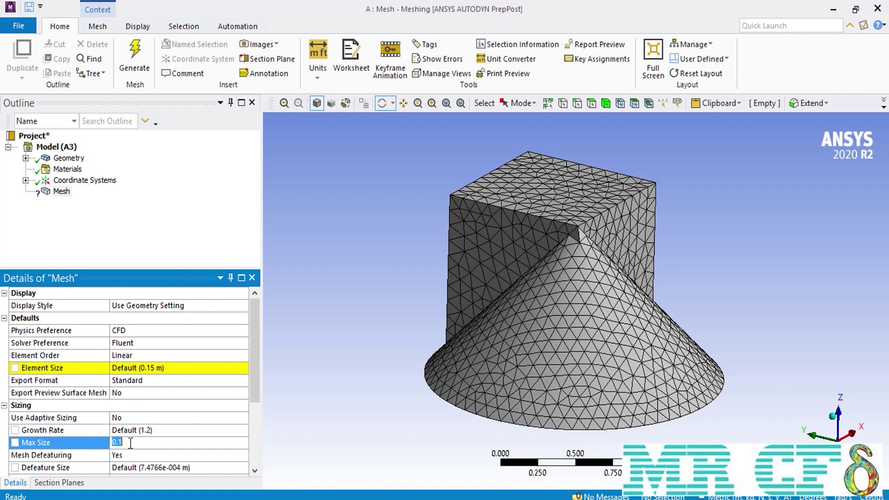
{"action": "type", "text": "0.2"}
{"action": "left_click", "coordinate": [138, 46]}
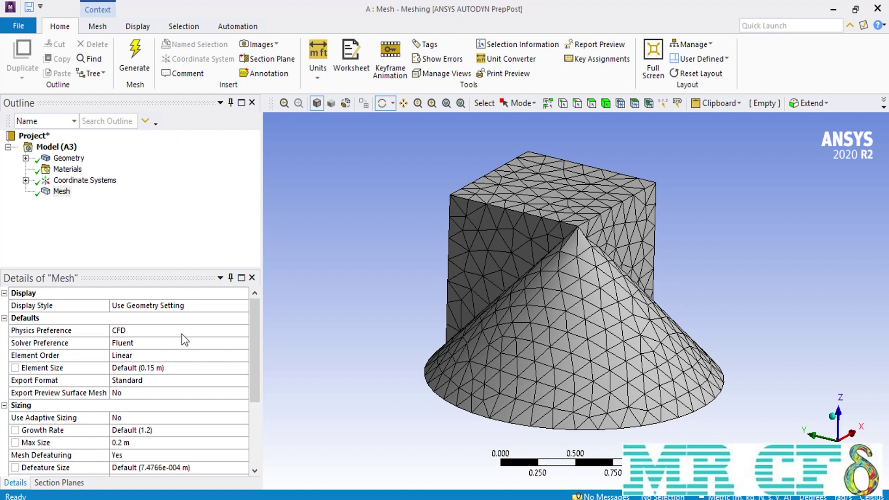
- Reset the mesh Max Size to its default by entering 0, and regenerate the mesh
{"action": "left_click", "coordinate": [142, 439]}
{"action": "type", "text": "0"}
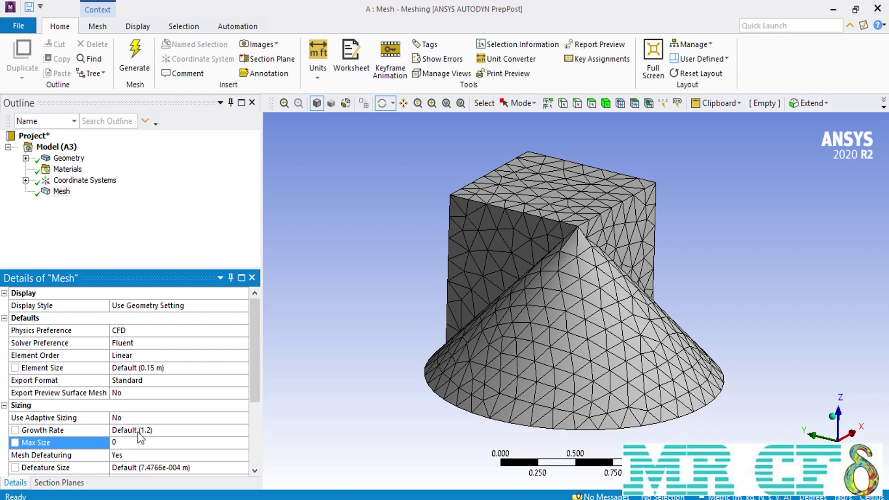
{"action": "left_click", "coordinate": [155, 241]}
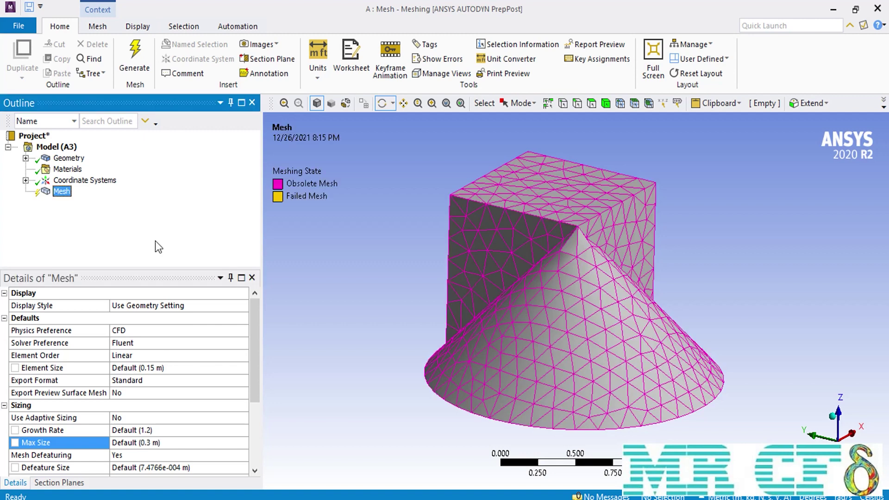
{"action": "left_click", "coordinate": [127, 69]}
- Set Mesh Defeaturing to No in the mesh sizing settings
{"action": "scroll", "coordinate": [139, 393], "scroll_direction": "down", "scroll_amount": 2}
{"action": "left_click", "coordinate": [227, 405]}
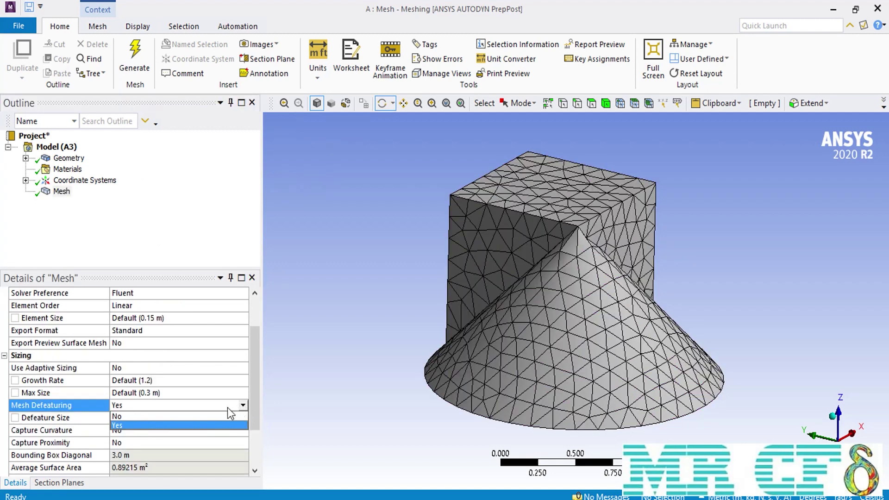
{"action": "left_click", "coordinate": [191, 415]}
- Enable Capture Curvature and regenerate the mesh with a Curvature Min Size of 0.001 m
{"action": "scroll", "coordinate": [254, 368], "scroll_direction": "down", "scroll_amount": 1}
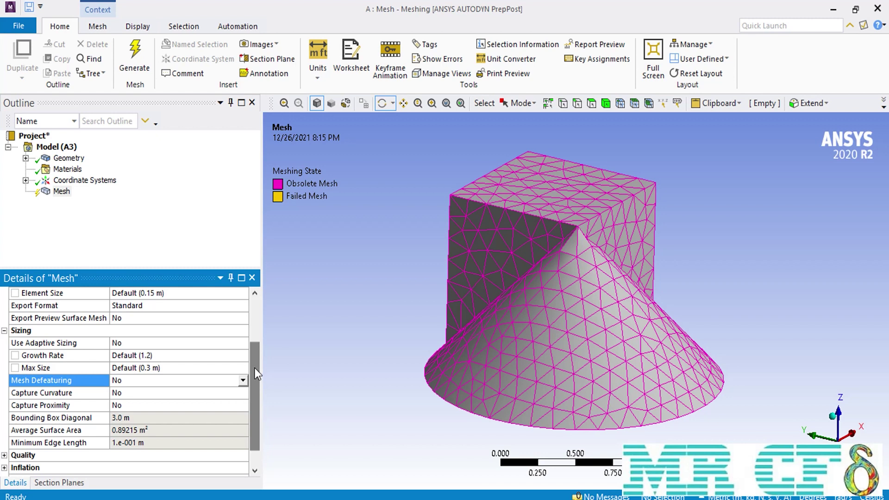
{"action": "left_click", "coordinate": [241, 391]}
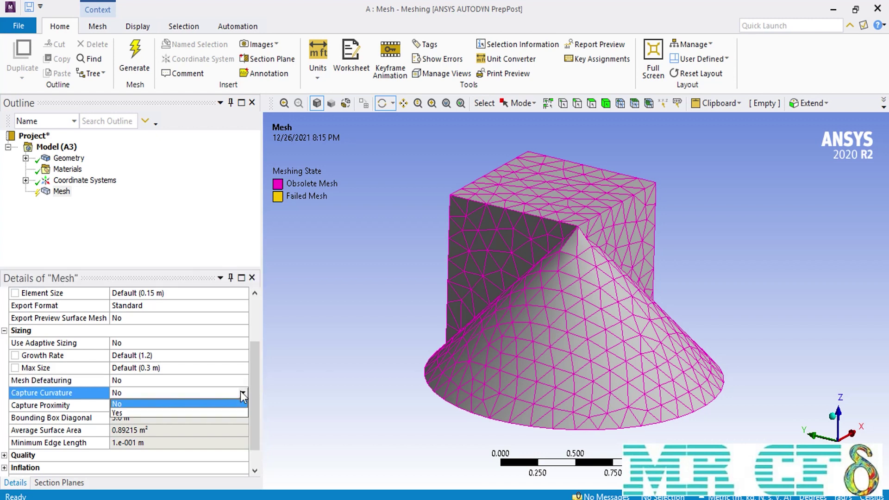
{"action": "left_click", "coordinate": [155, 412]}
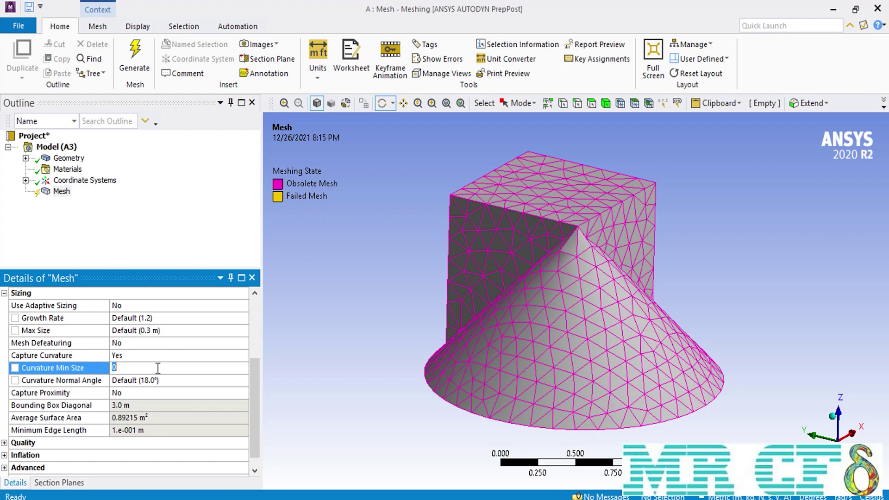
{"action": "type", "text": "0.001"}
{"action": "left_click", "coordinate": [127, 74]}
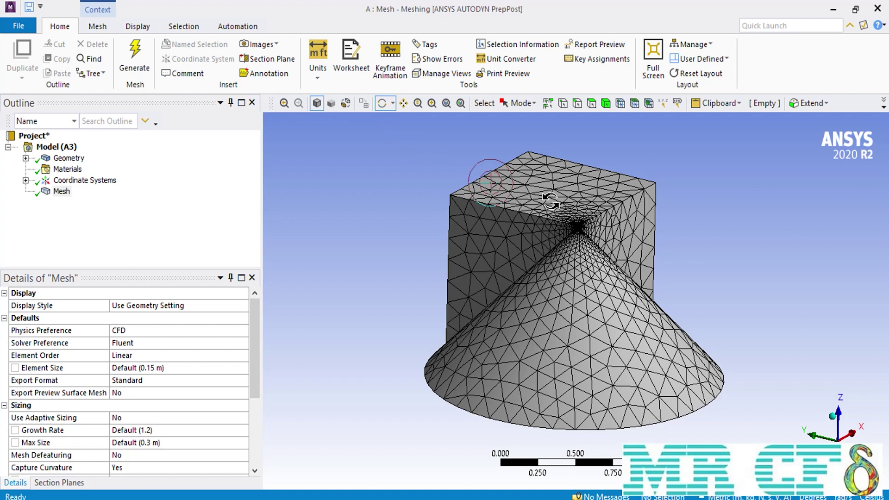
- Reset the Curvature Min Size to its default by entering 0, and regenerate the mesh
{"action": "scroll", "coordinate": [550, 200], "scroll_direction": "up", "scroll_amount": 5}
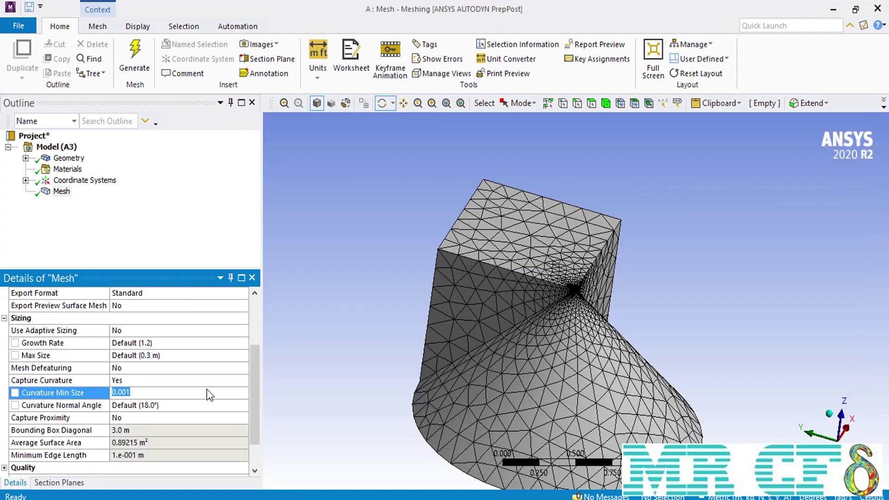
{"action": "type", "text": "0"}
{"action": "key", "text": "Return"}
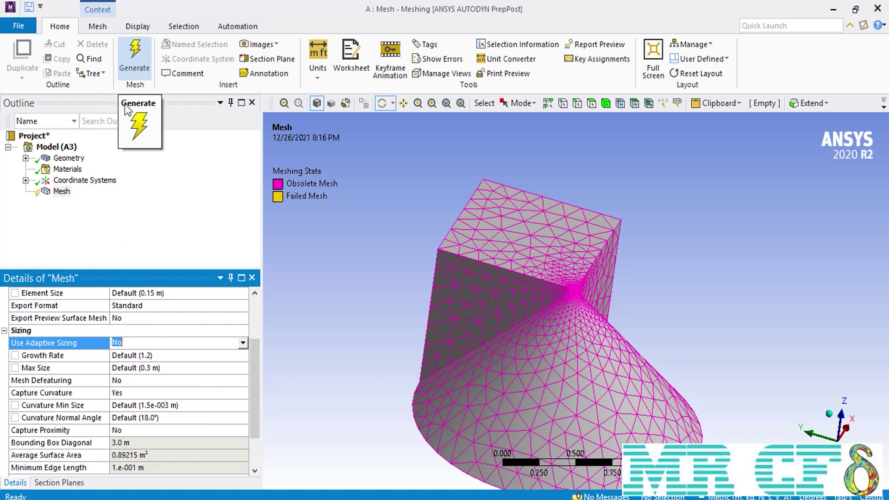
{"action": "left_click", "coordinate": [133, 69]}
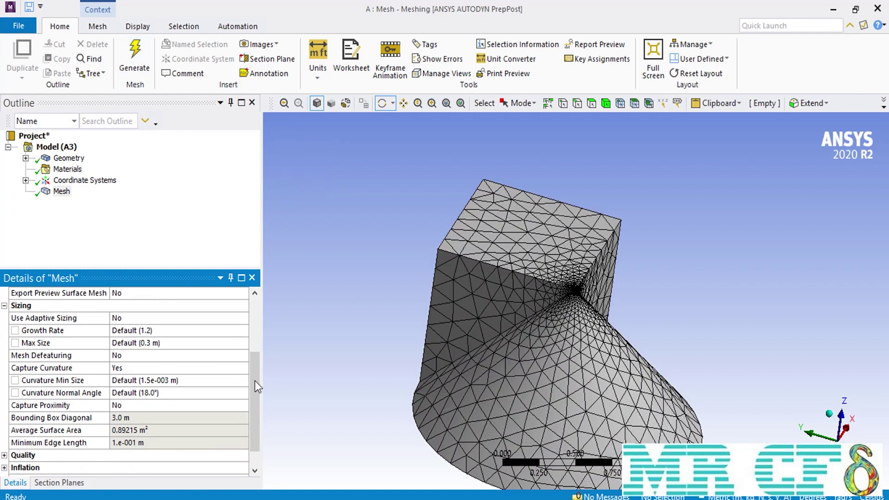
- Set the Curvature Normal Angle to 10.3° and regenerate the mesh
{"action": "left_click", "coordinate": [198, 393]}
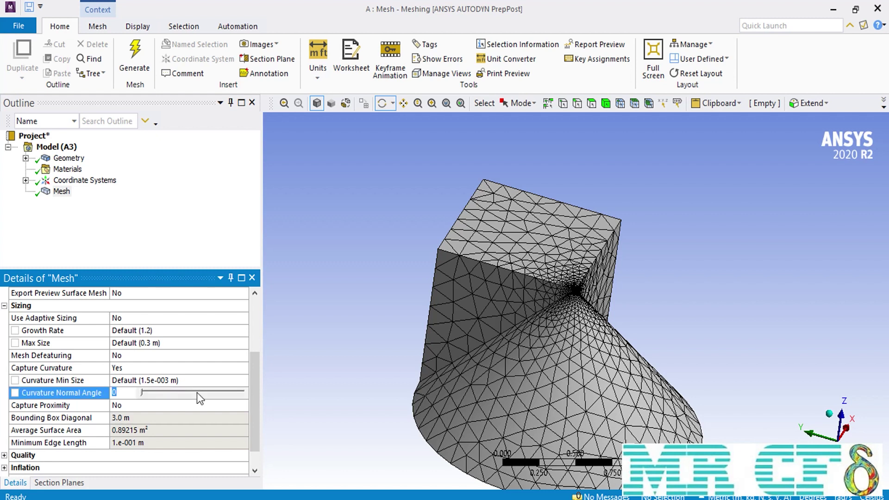
{"action": "left_click", "coordinate": [149, 394]}
{"action": "left_click", "coordinate": [135, 56]}
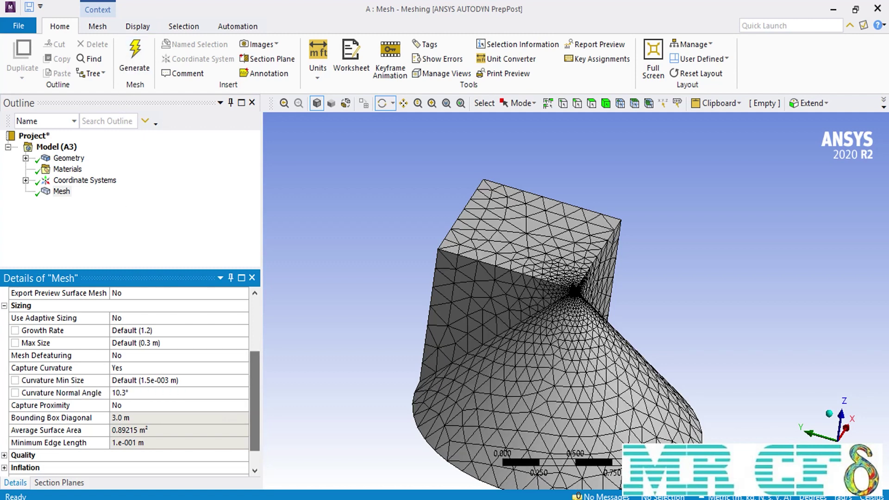
- Reset the Curvature Normal Angle to its default with 0 and regenerate the mesh
{"action": "left_click", "coordinate": [191, 393]}
{"action": "left_click", "coordinate": [147, 393]}
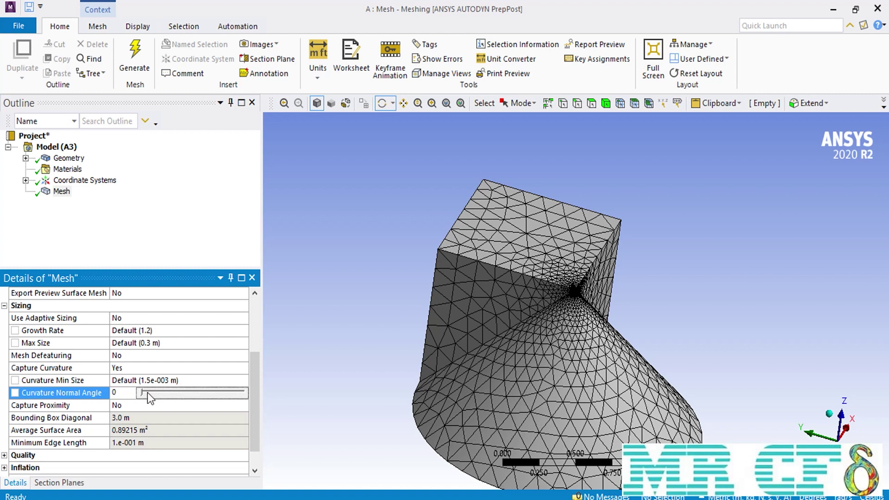
{"action": "left_click", "coordinate": [159, 255]}
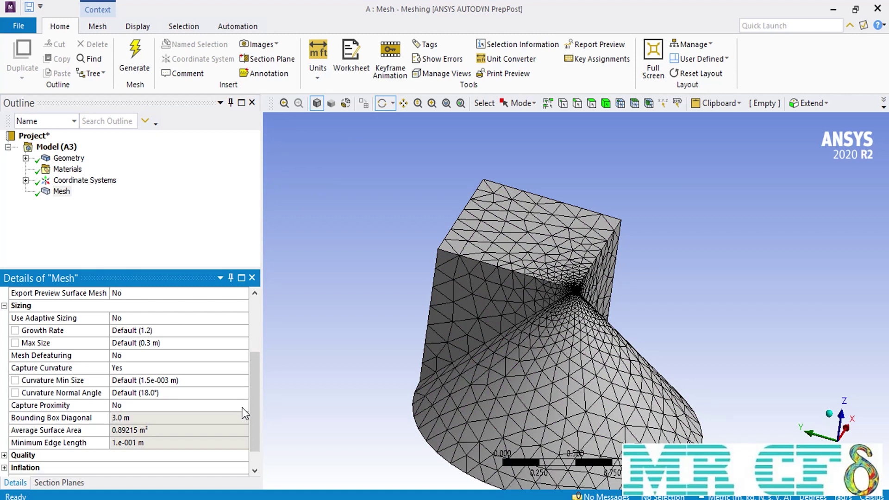
- Enable Capture Proximity and regenerate the mesh around the small box cut-out in the cone's base
{"action": "left_click_drag", "start_coordinate": [550, 379], "coordinate": [537, 299]}
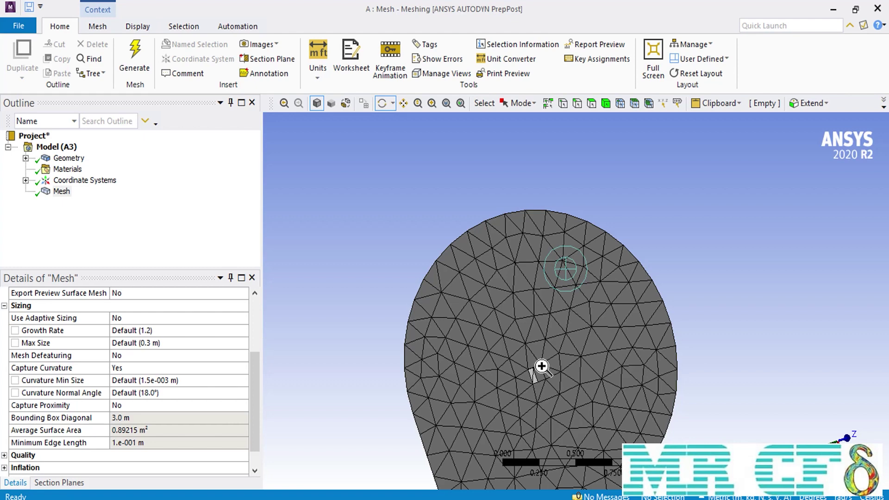
{"action": "scroll", "coordinate": [541, 366], "scroll_direction": "up", "scroll_amount": 5}
{"action": "scroll", "coordinate": [541, 365], "scroll_direction": "down", "scroll_amount": 2}
{"action": "left_click", "coordinate": [242, 406]}
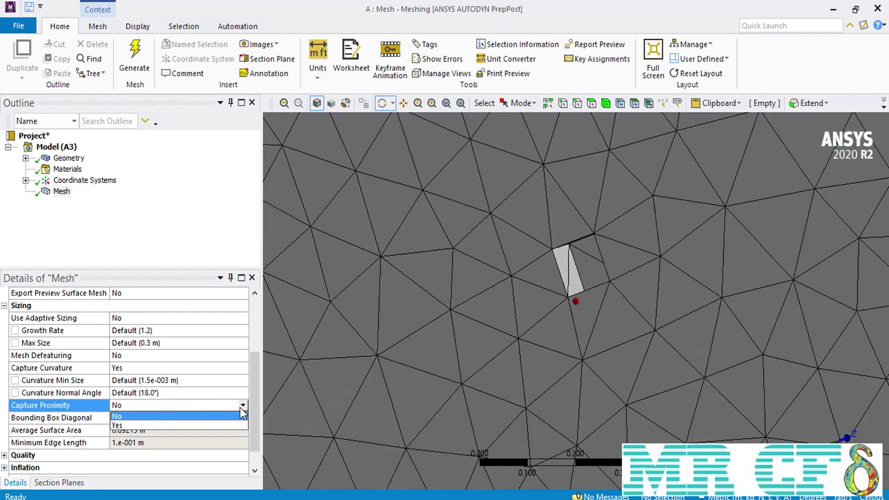
{"action": "left_click", "coordinate": [190, 424]}
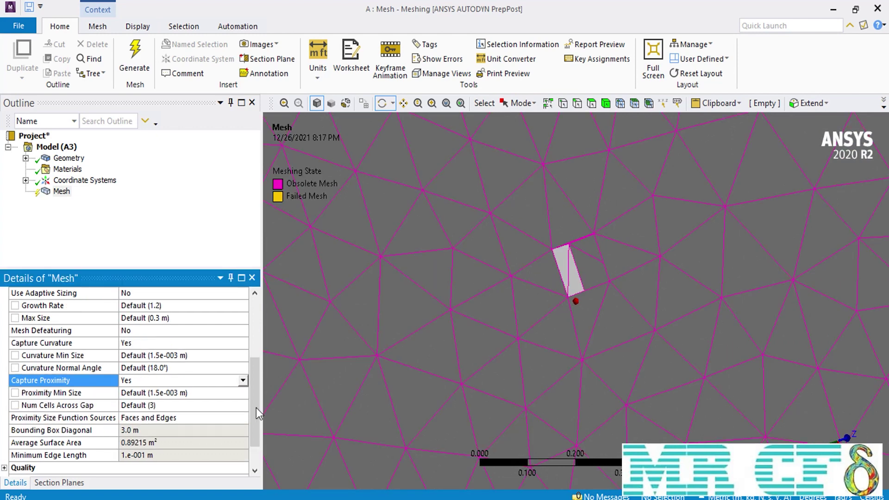
{"action": "left_click", "coordinate": [130, 72]}
- Set the Proximity Min Size to 0.001 m and regenerate the mesh
{"action": "left_click", "coordinate": [185, 406]}
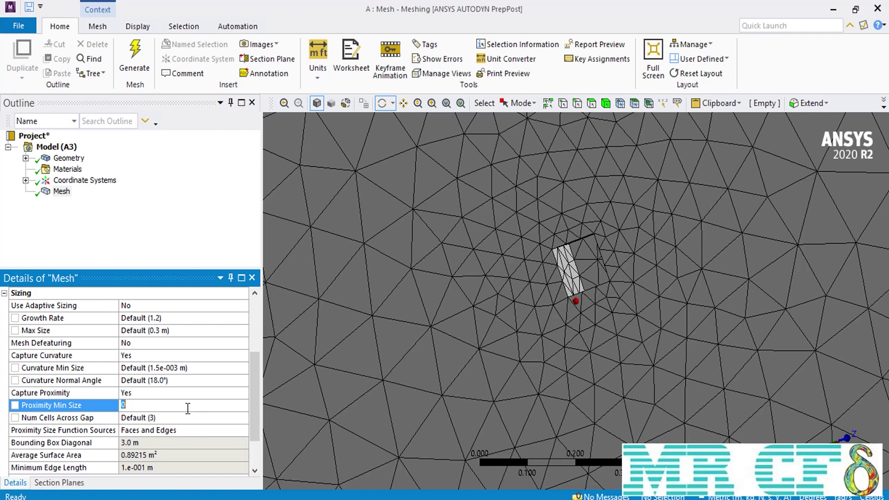
{"action": "type", "text": "0.001"}
- Set the Num Cells Across Gap to 5 for proximity capturing
{"action": "scroll", "coordinate": [139, 380], "scroll_direction": "down", "scroll_amount": 1}
{"action": "left_click", "coordinate": [148, 392]}
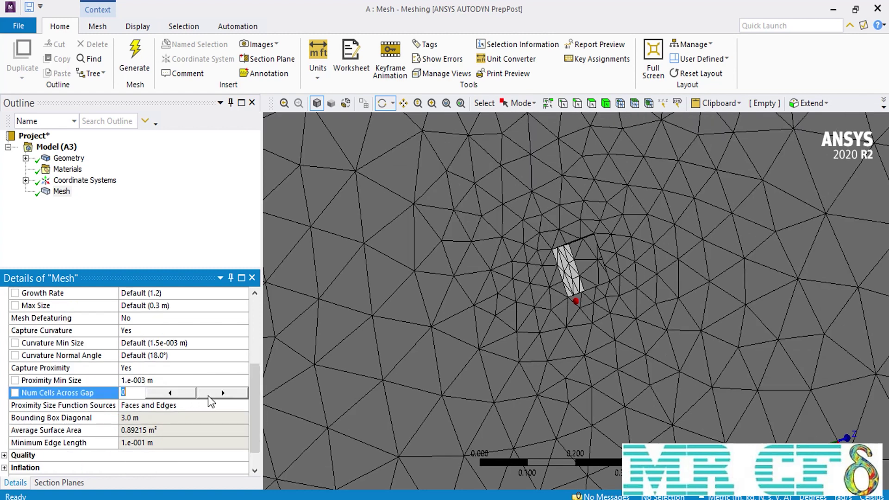
{"action": "type", "text": "5"}
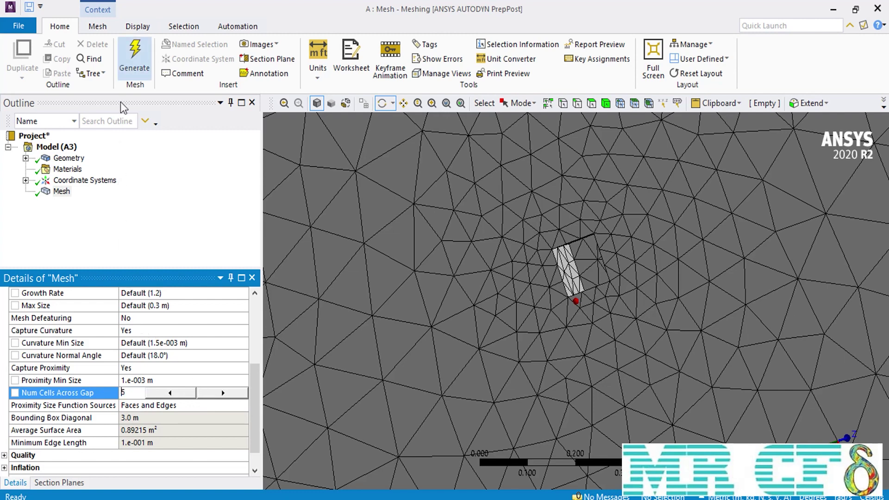